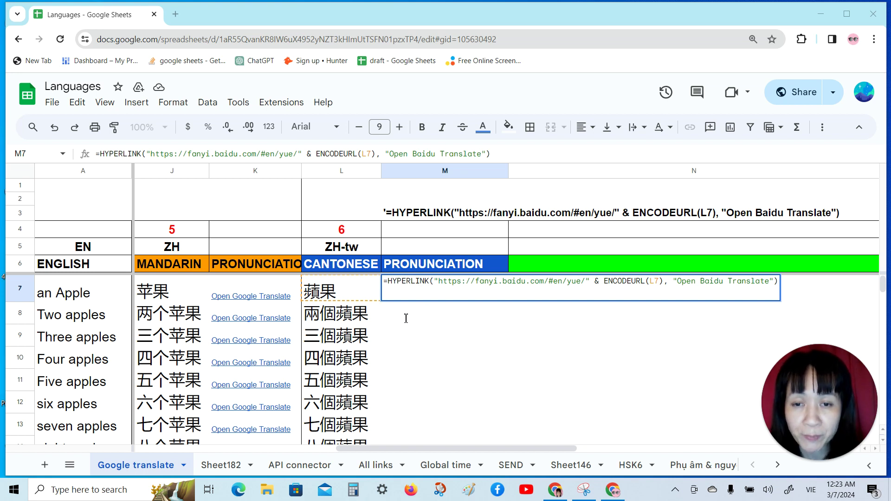
key(Return)
click(422, 298)
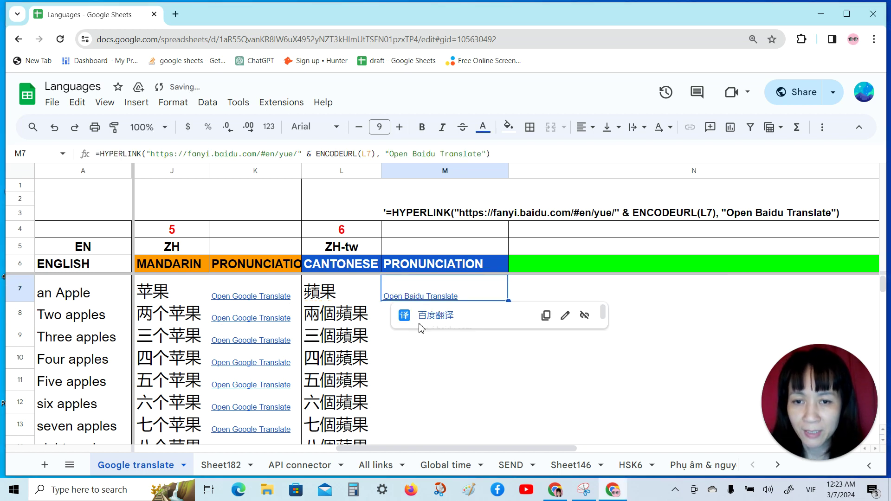
click(424, 361)
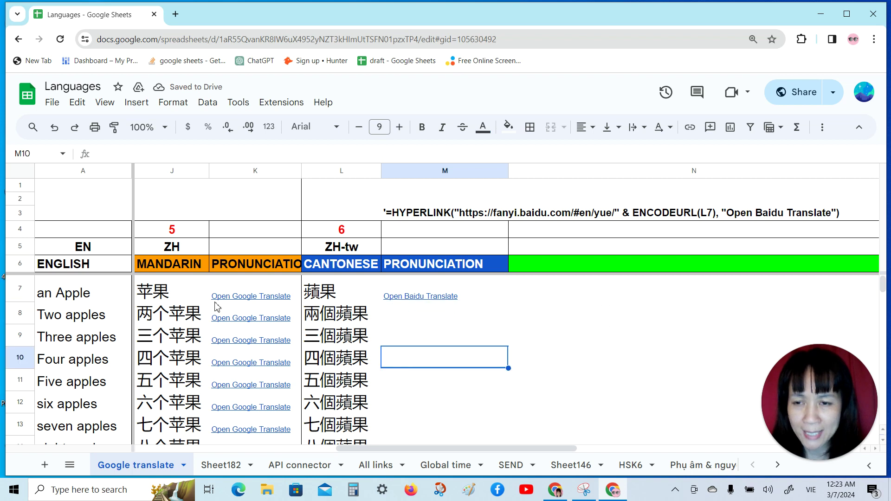
Step: Examine the Mandarin formula in J7, the parts of the Baidu HYPERLINK formula text in M3, and the referenced Cantonese cell L7
click(154, 291)
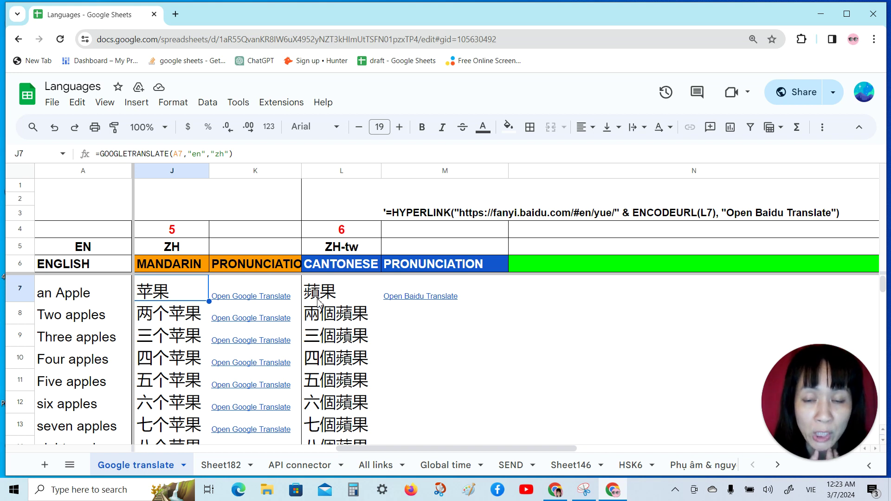
click(401, 299)
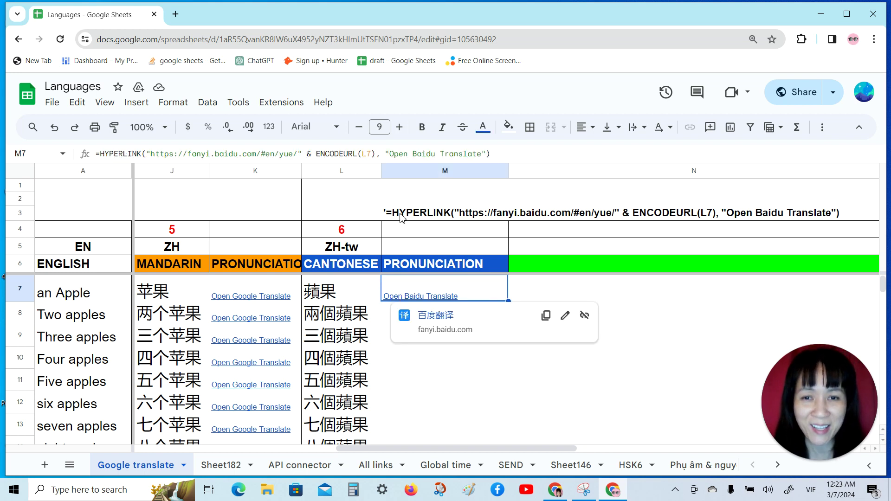
click(402, 216)
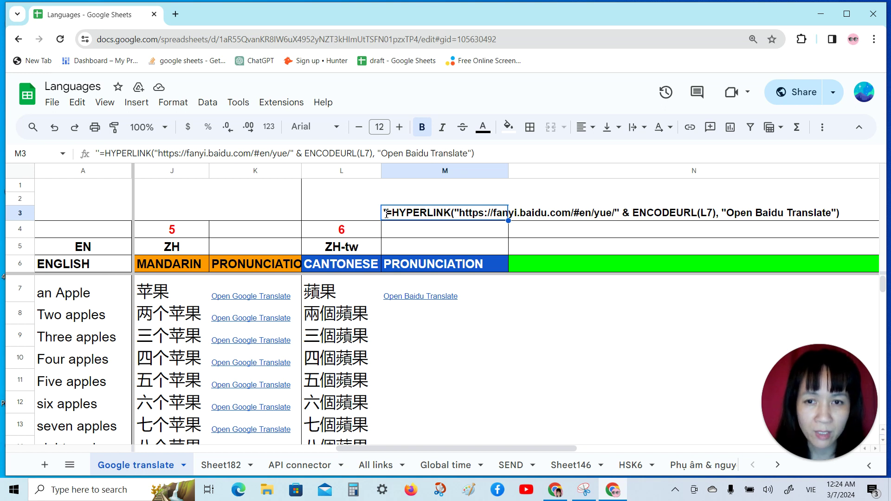
double_click(387, 214)
double_click(393, 214)
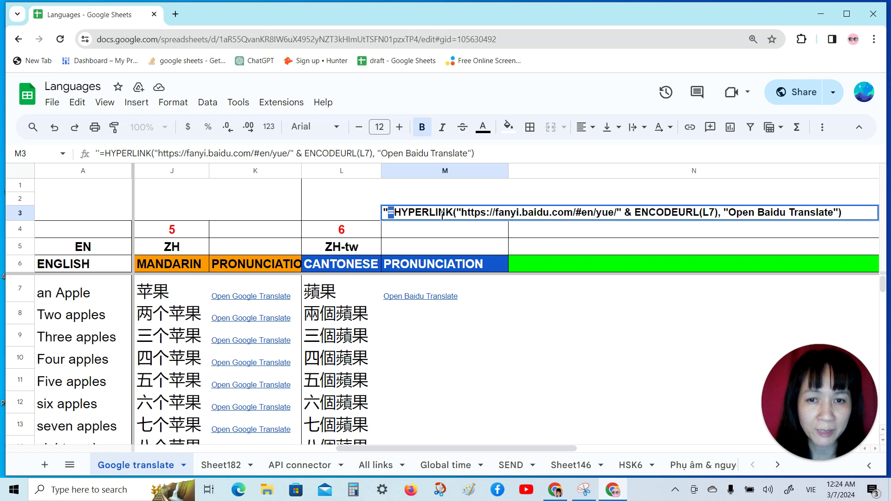
drag(455, 212, 463, 212)
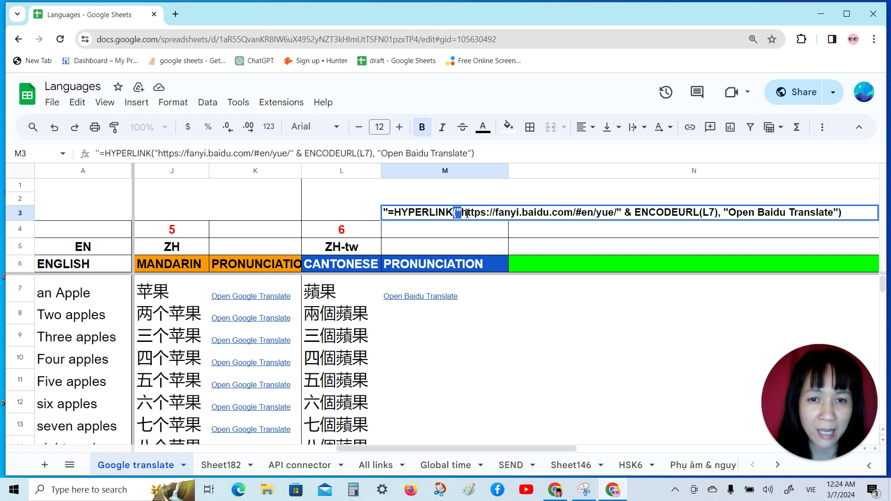
click(462, 212)
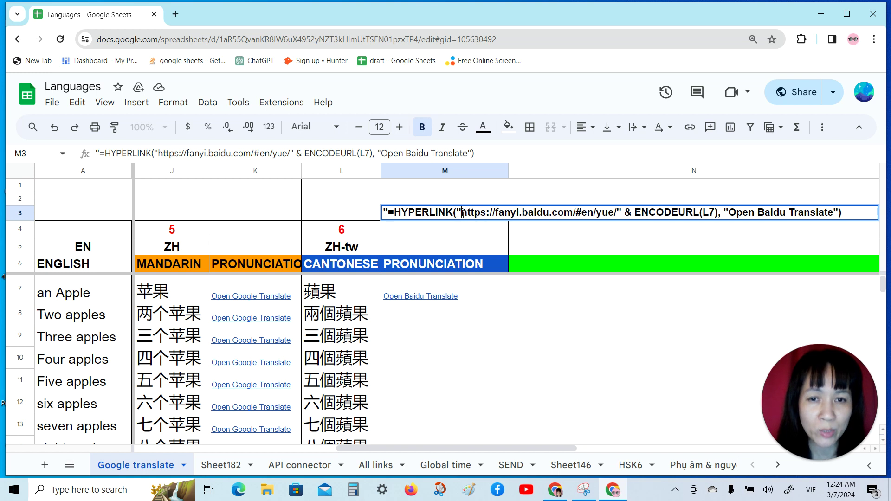
drag(454, 213, 623, 217)
click(613, 213)
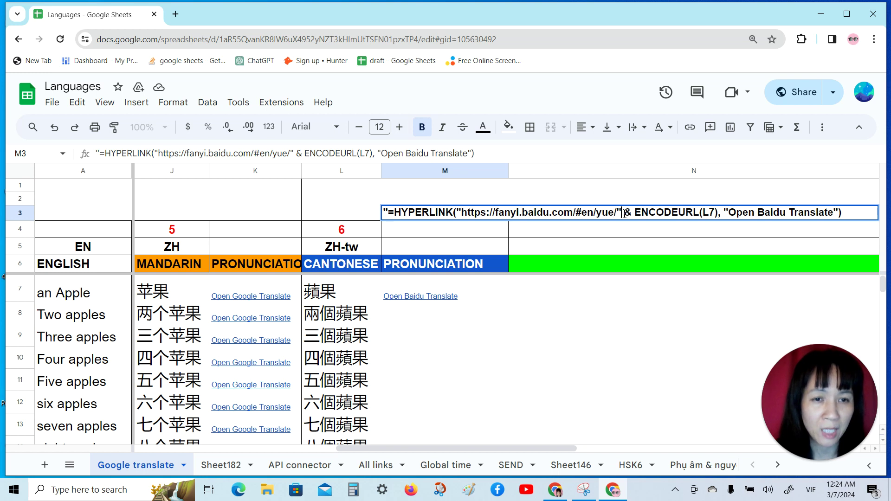
double_click(624, 213)
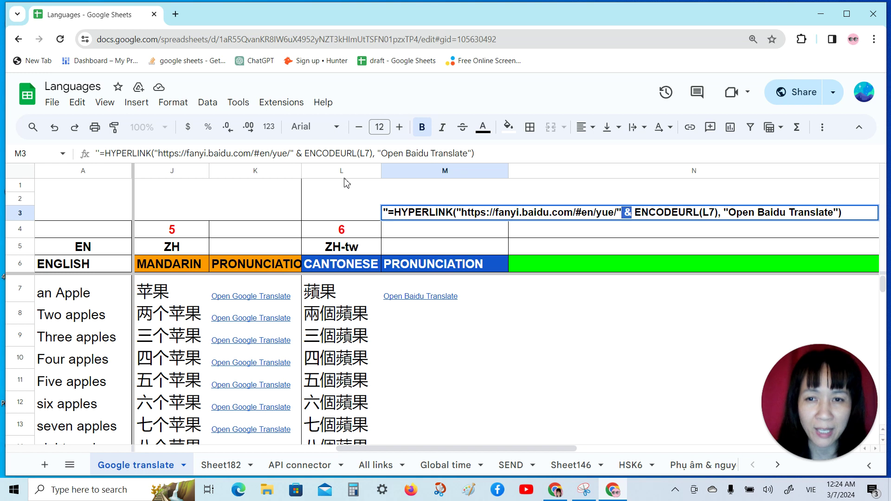
click(346, 293)
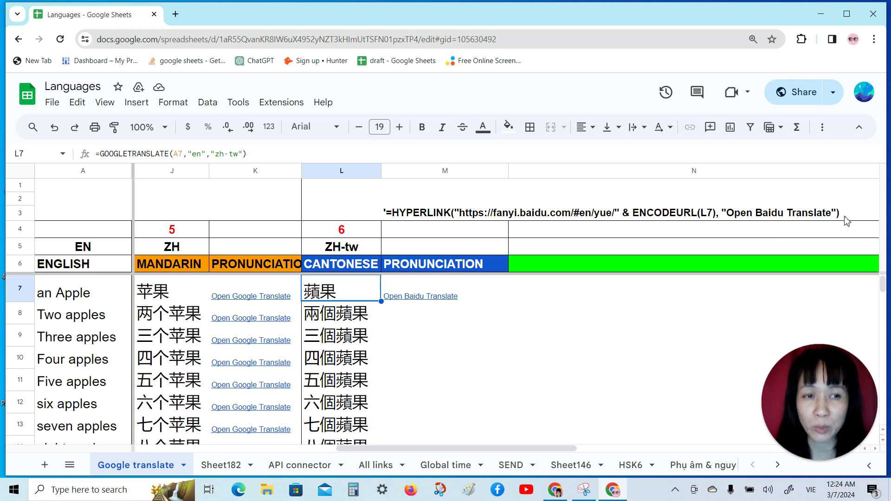
Step: Review the formula in M7, open its Baidu Translate link, and play the pronunciation of both the source text and the Cantonese translation
click(418, 293)
double_click(416, 292)
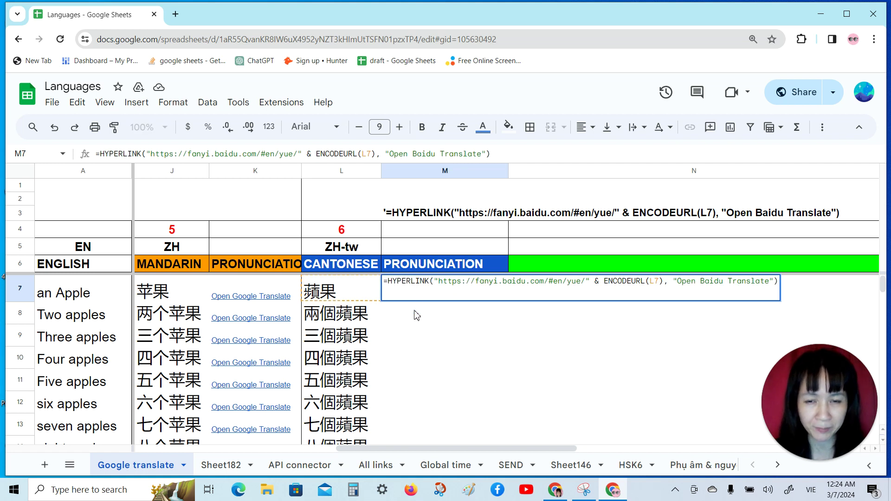
key(Escape)
click(435, 315)
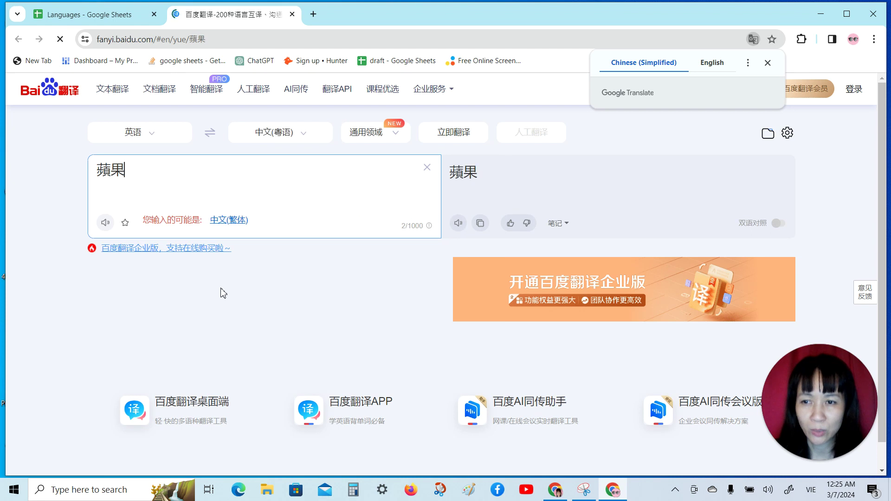
click(242, 293)
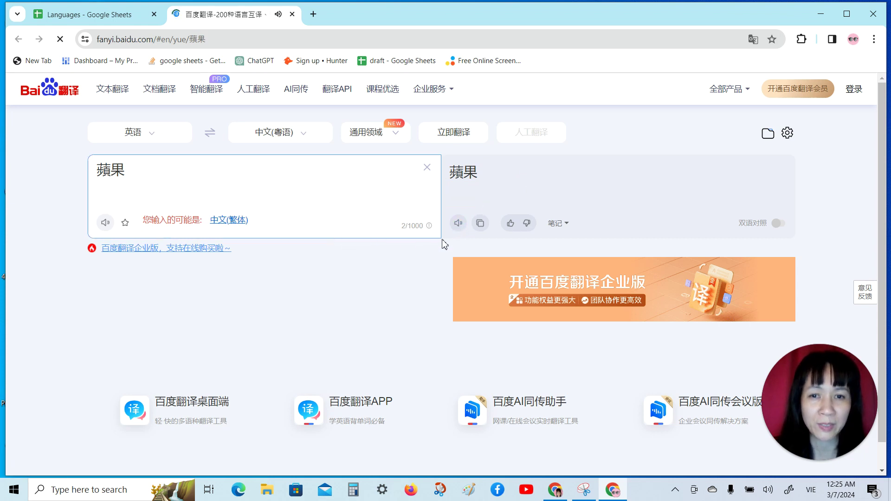
click(106, 223)
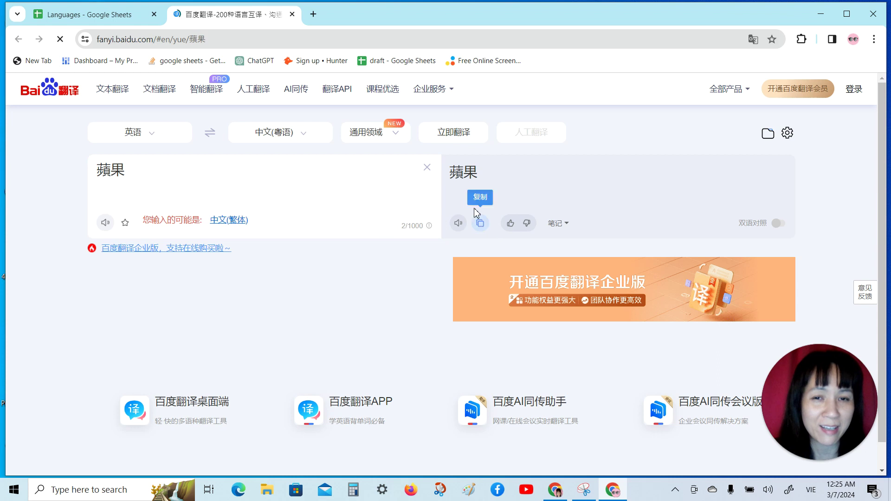
click(459, 226)
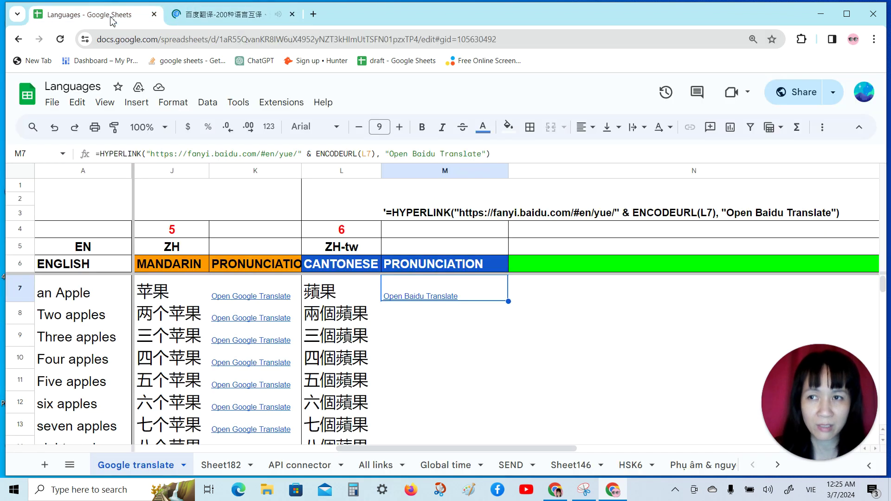
Step: Return to the Languages spreadsheet and fill the Baidu link formula from M7 down the Cantonese PRONUNCIATION column
click(111, 18)
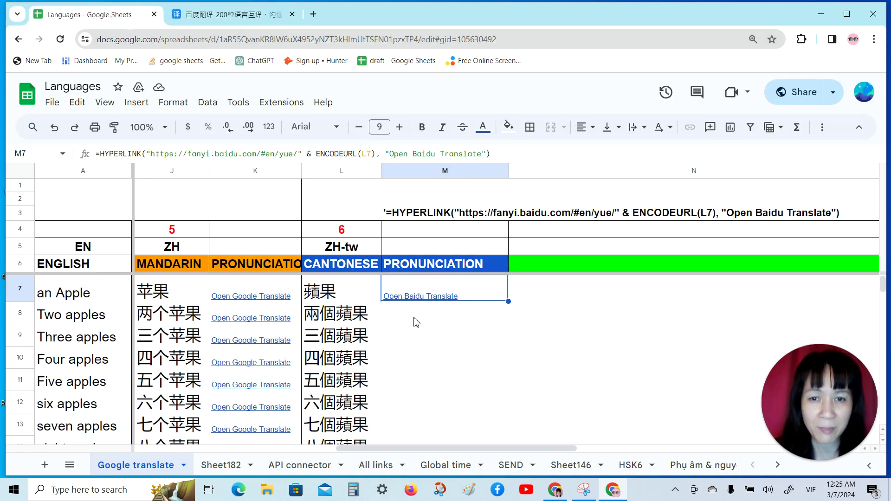
double_click(508, 303)
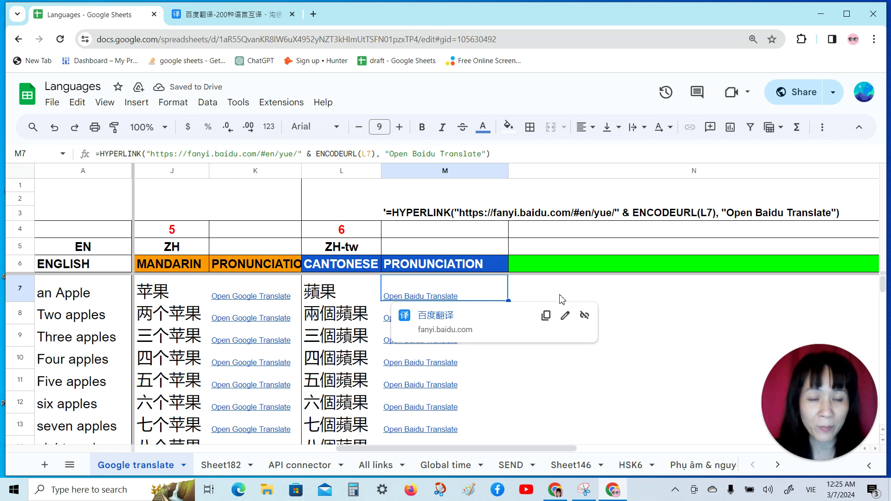
click(542, 347)
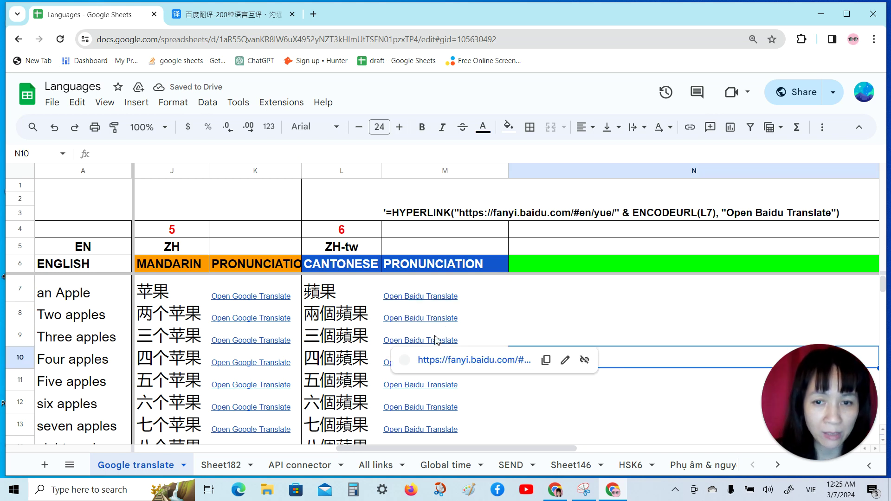
Step: Open the Baidu Translate link in M8 for "Two apples" and play the Cantonese pronunciation
click(441, 316)
click(467, 338)
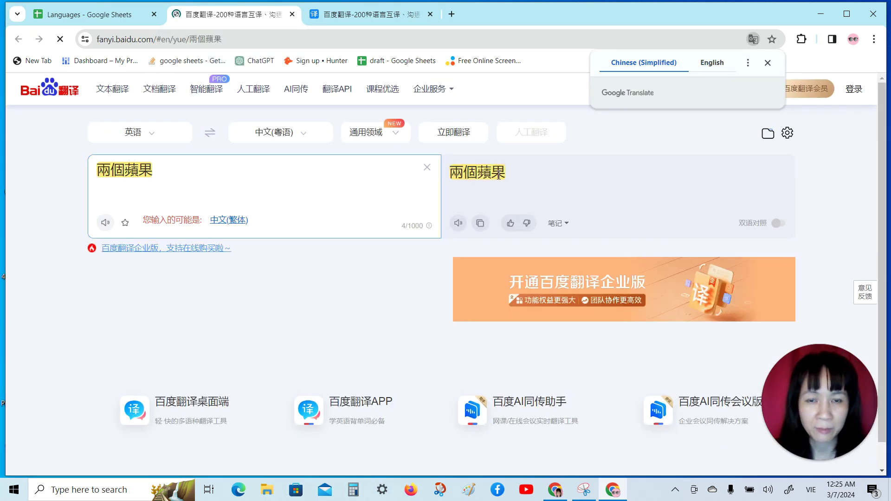
click(460, 230)
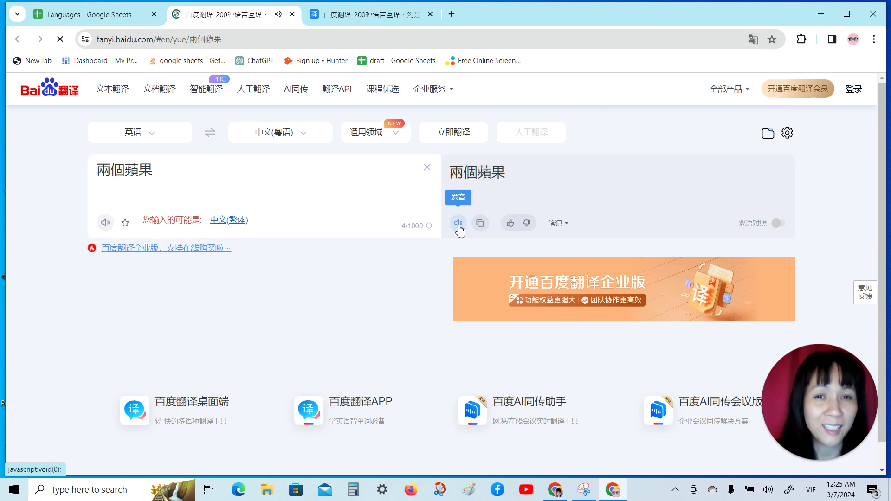
Step: Back in the Languages spreadsheet, review Mandarin cells J7 and J8 and link cell M8, and revisit the "Two apples" page in Baidu Translate
click(128, 23)
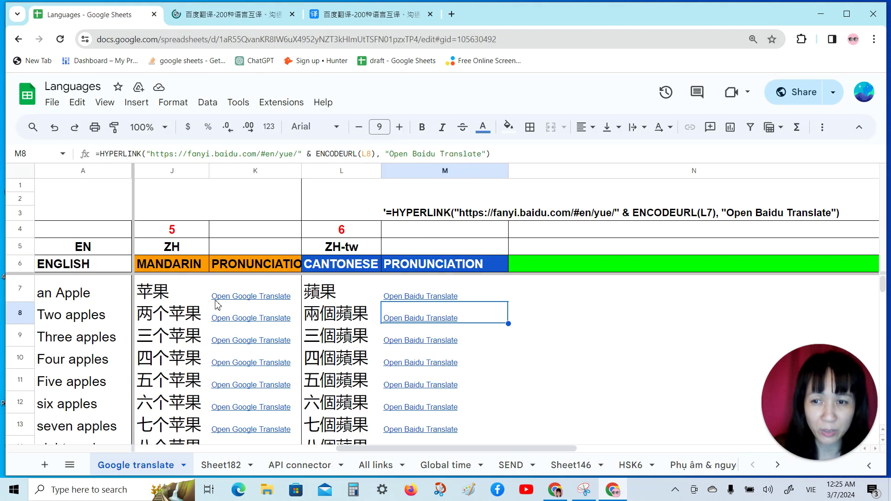
click(149, 294)
click(155, 314)
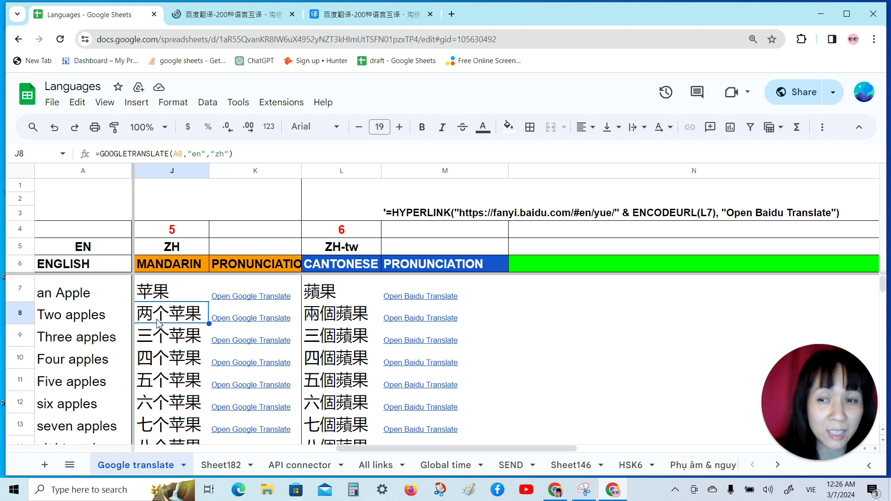
click(400, 319)
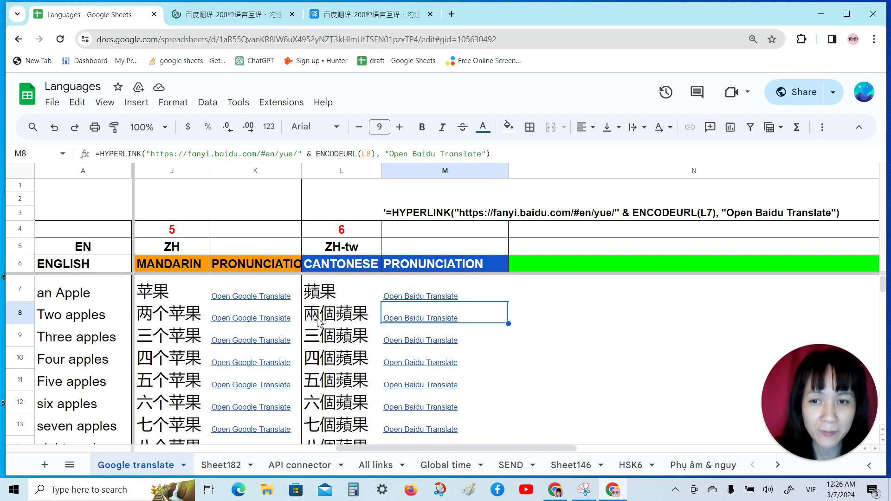
click(392, 319)
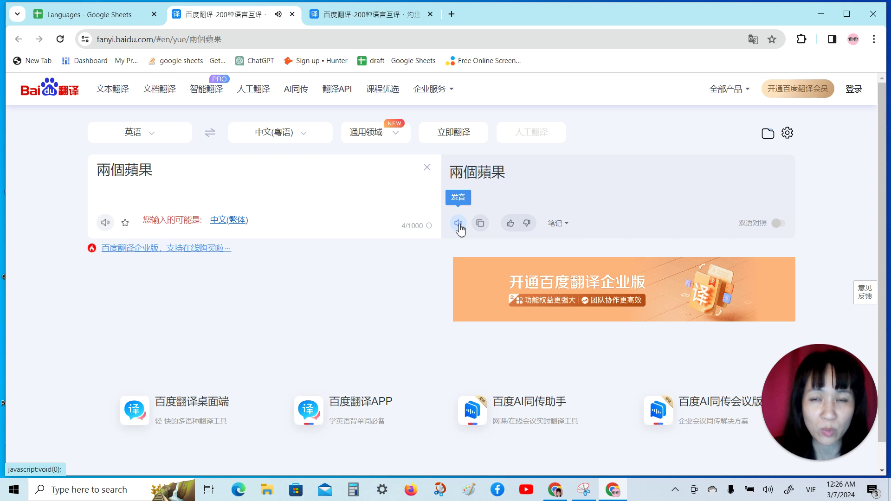
Step: Return to the Languages spreadsheet and examine how the formulas in M7, M8 and M9 reference the Cantonese text in column L
click(120, 16)
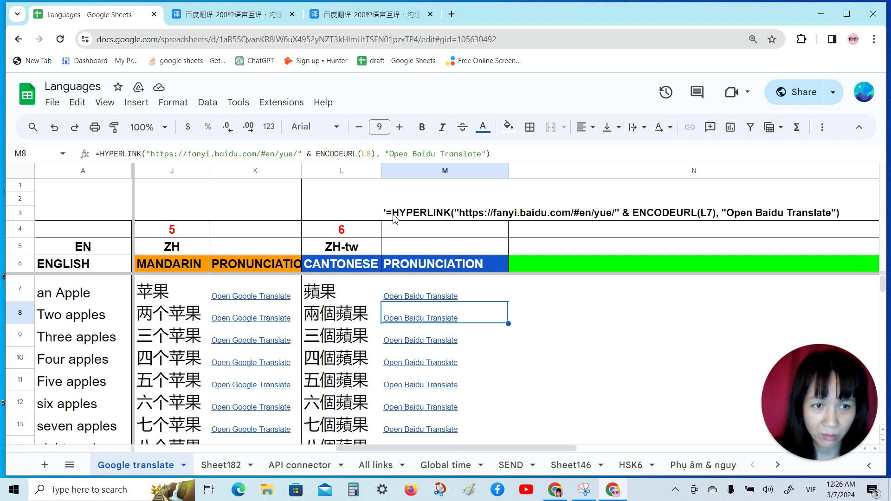
click(413, 297)
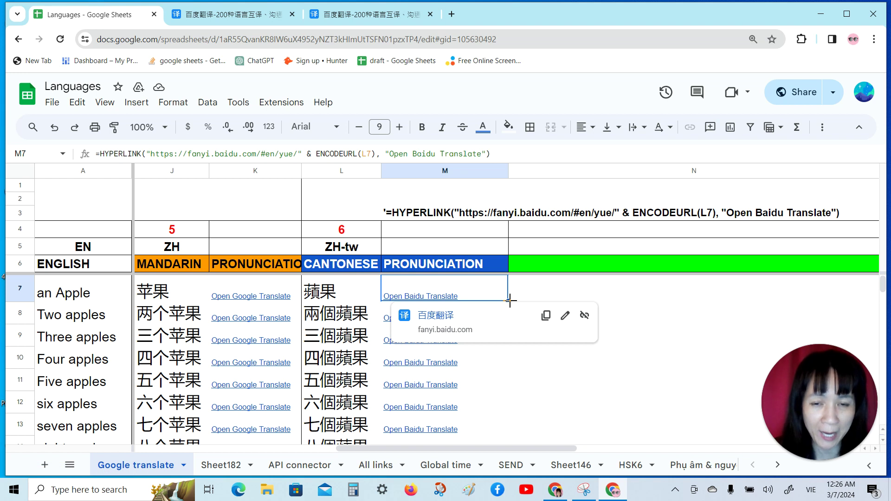
click(371, 316)
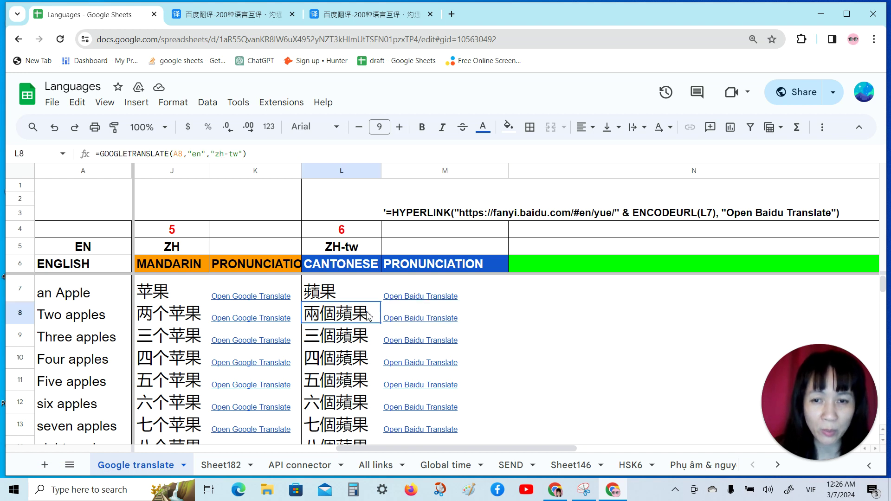
double_click(423, 310)
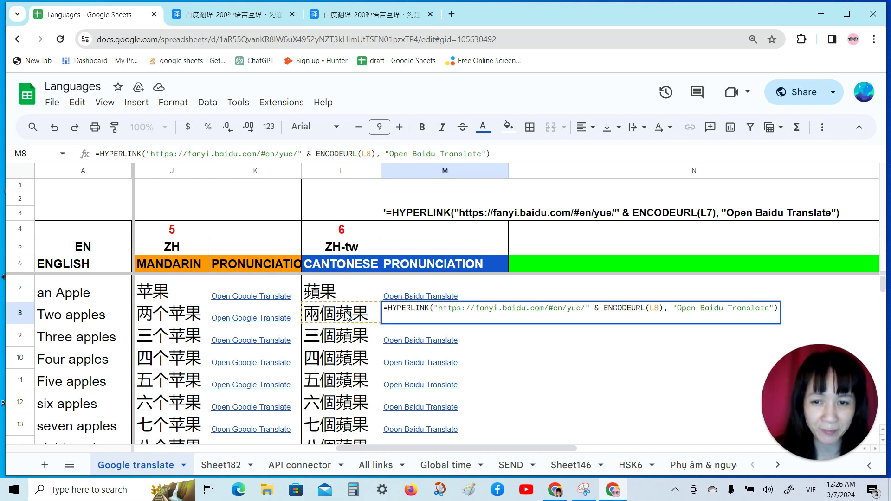
click(459, 337)
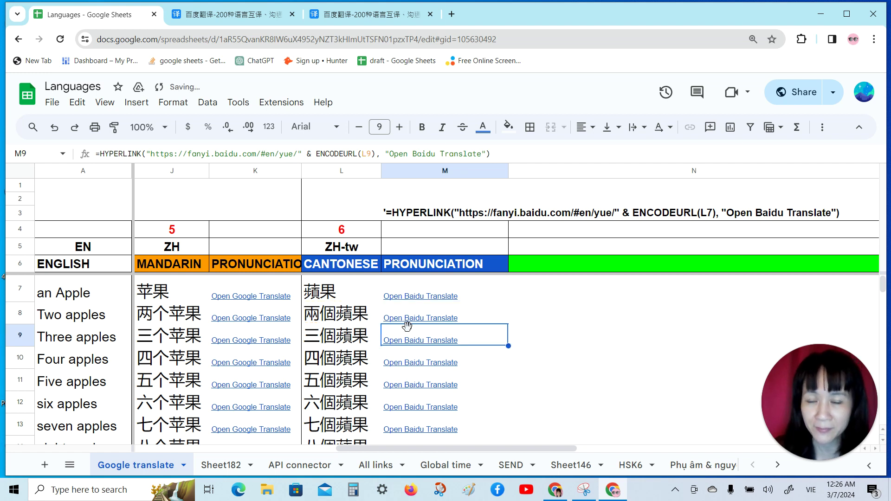
click(480, 295)
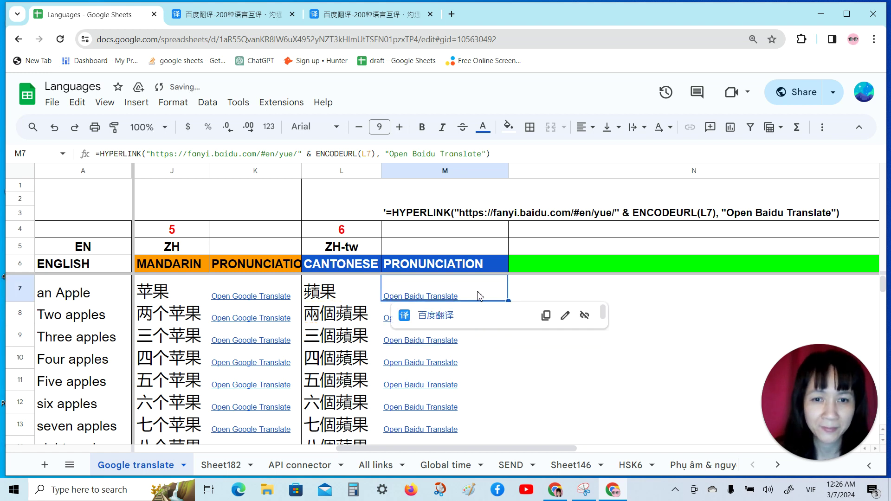
click(561, 295)
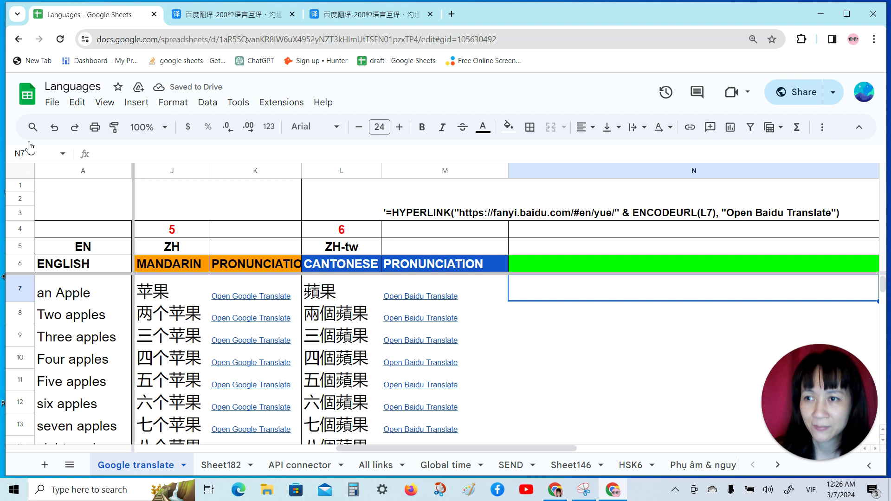